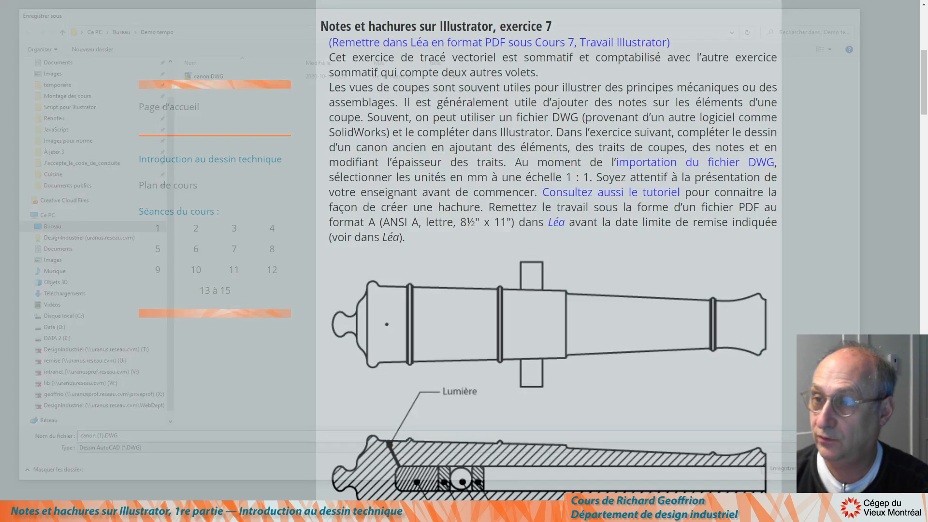
- Open canon.DWG from the Demo tempo folder
click(232, 221)
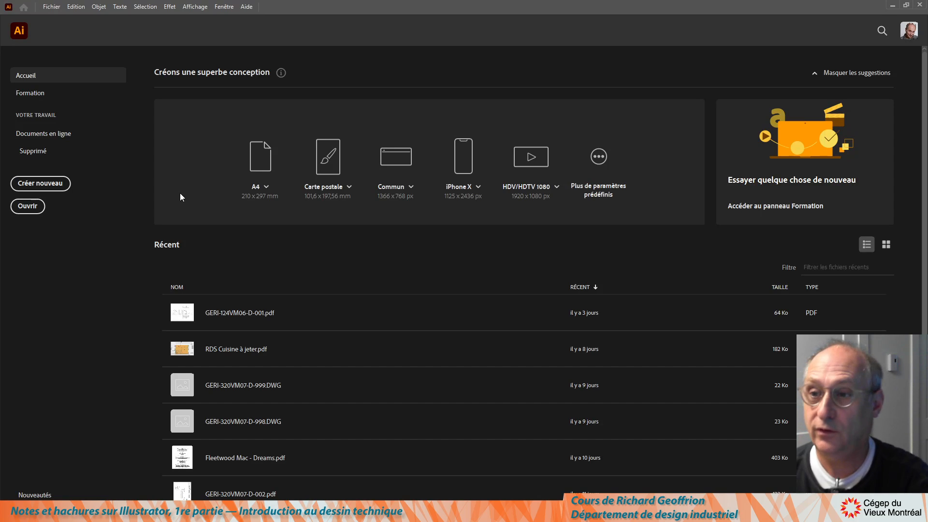
click(51, 7)
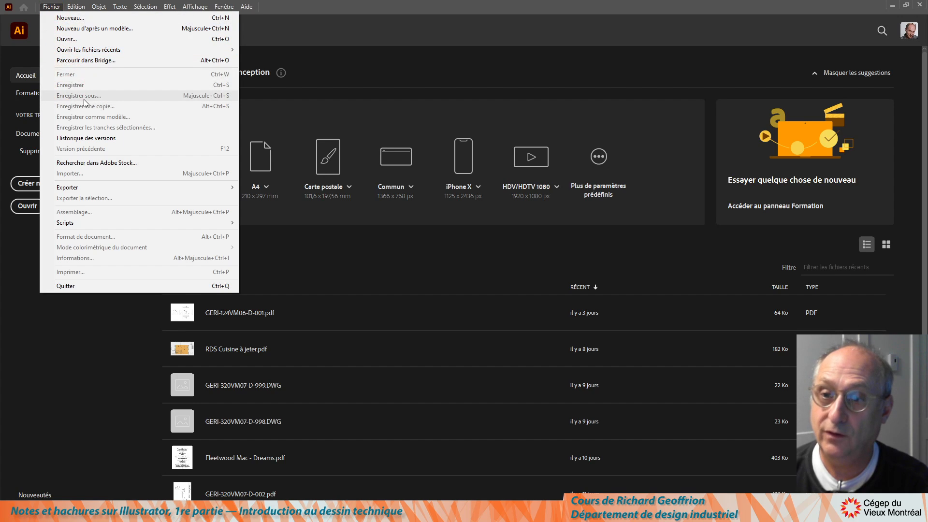
click(66, 40)
click(217, 73)
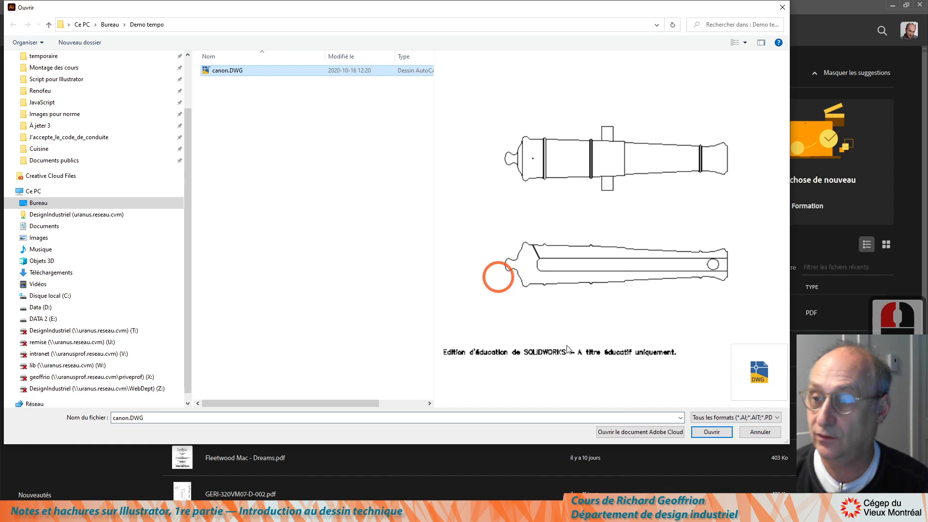
click(712, 433)
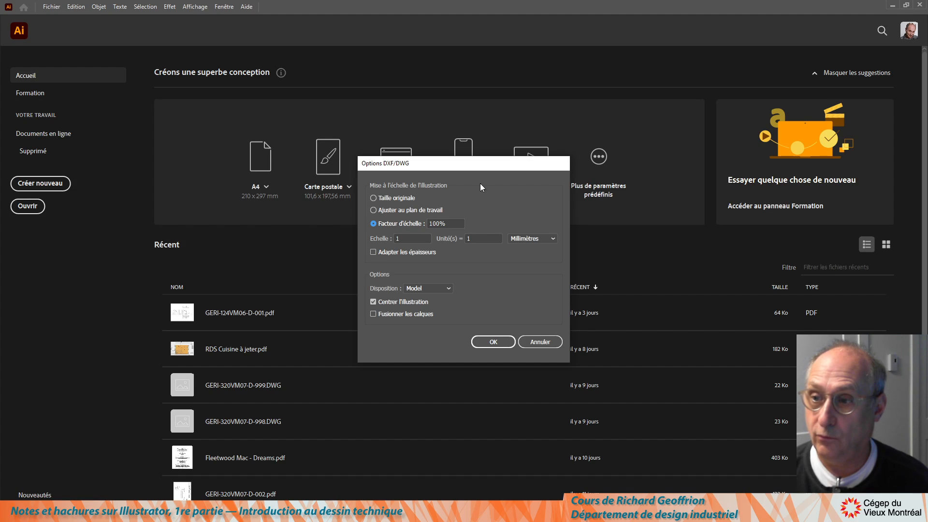
- Accept the DWG import options at a 100% scale factor with 1 unit = 1 millimetre, and dismiss the missing-fonts warning
drag(473, 170, 420, 166)
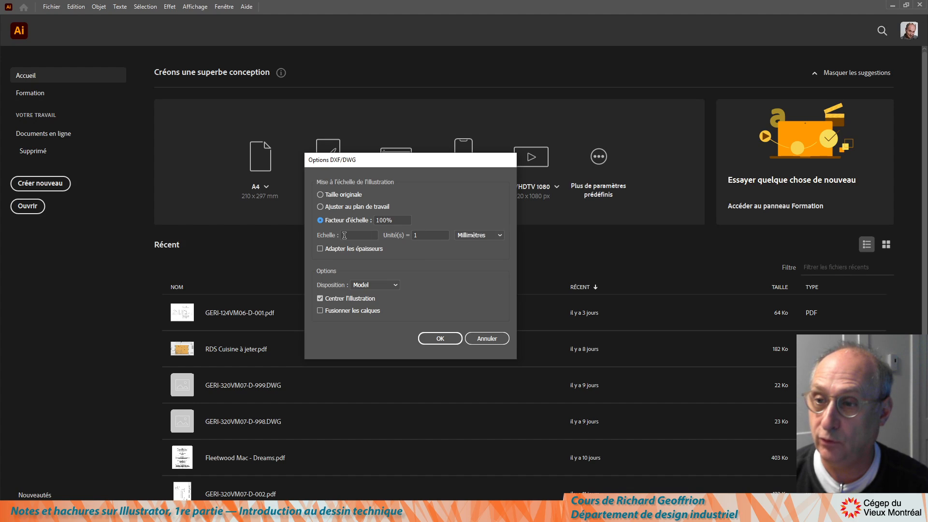
click(428, 339)
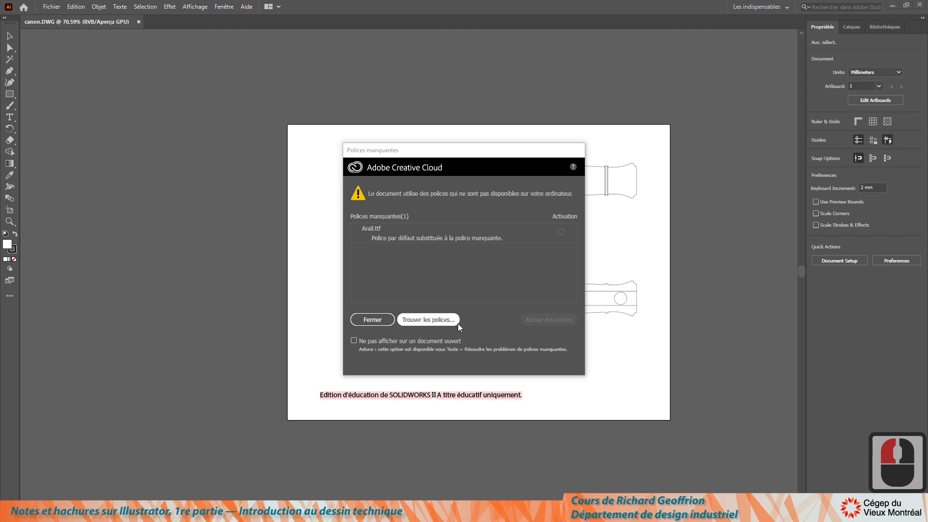
drag(472, 149, 416, 145)
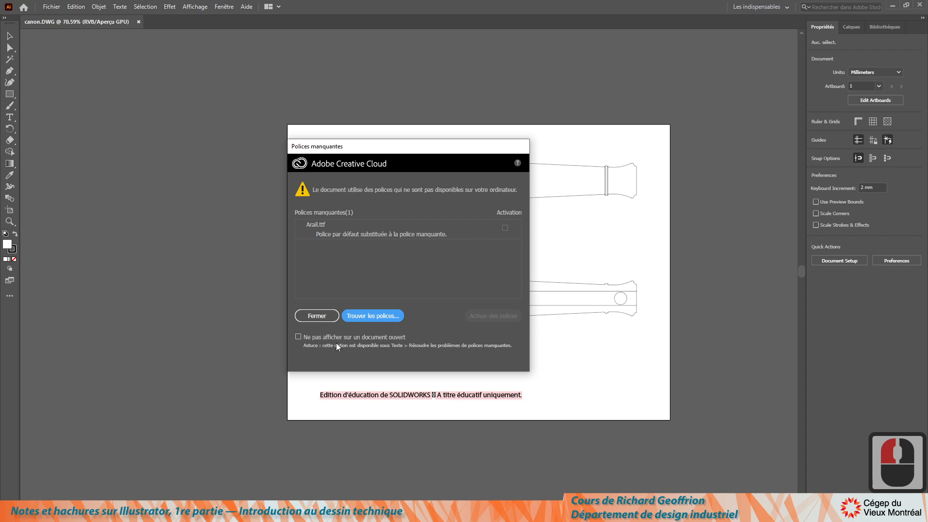
click(325, 318)
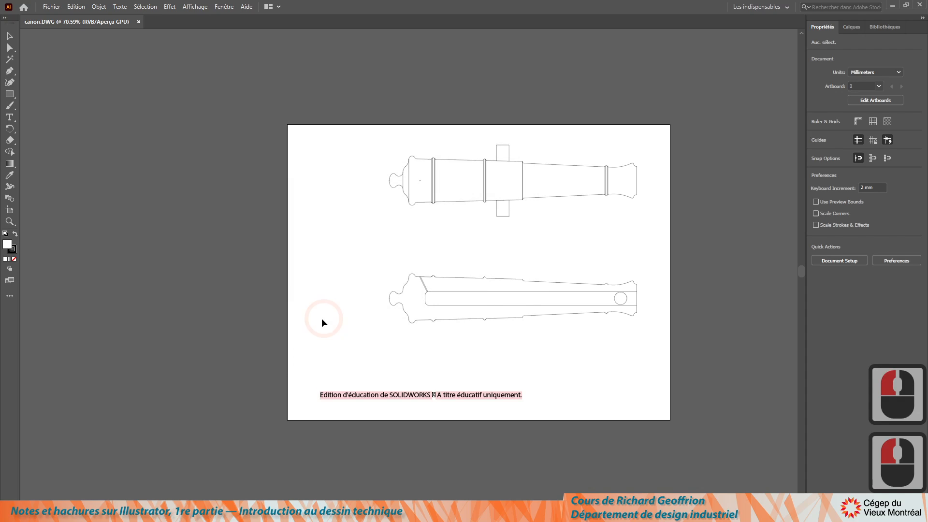
- Delete the SOLIDWORKS education notice below the two cannon views
click(9, 47)
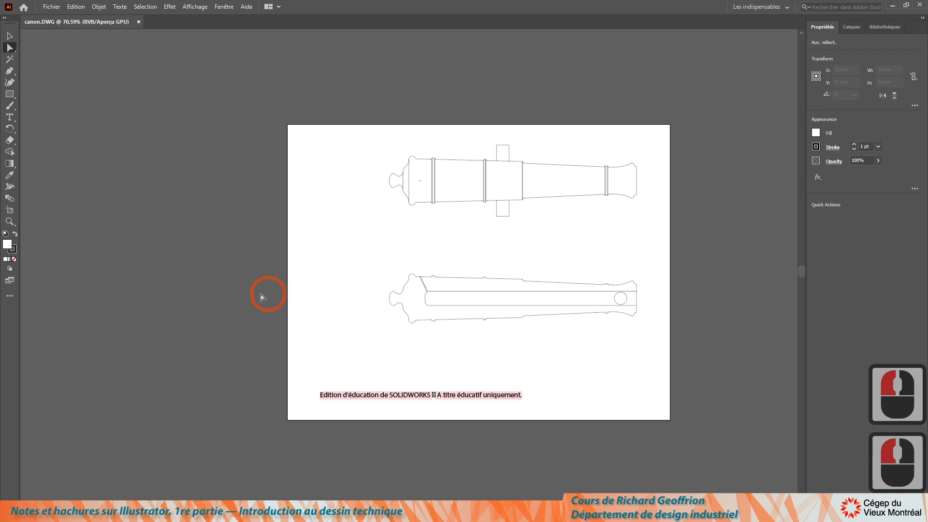
click(10, 36)
drag(303, 128, 409, 206)
drag(255, 364, 602, 444)
key(Delete)
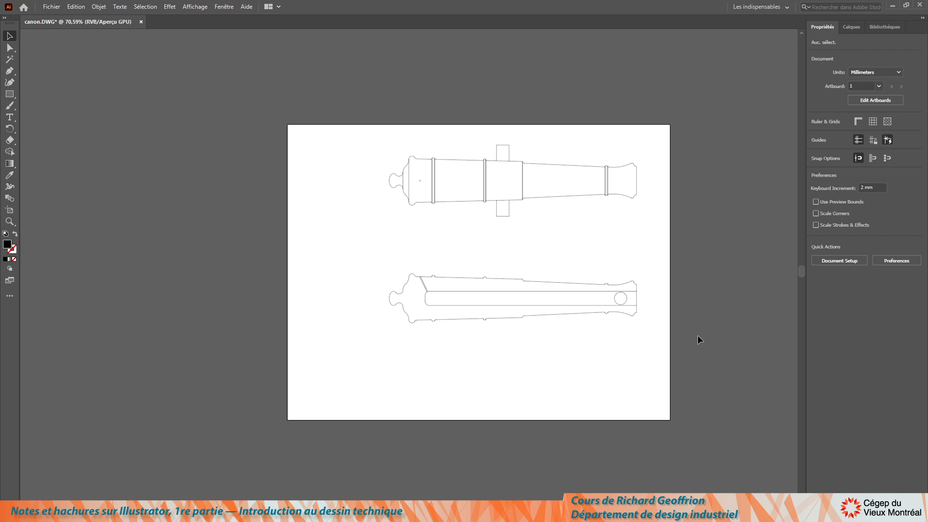
- Centre the whole cannon drawing on the artboard by cutting it and pasting it back with the page fitted in view
key(ctrl+0)
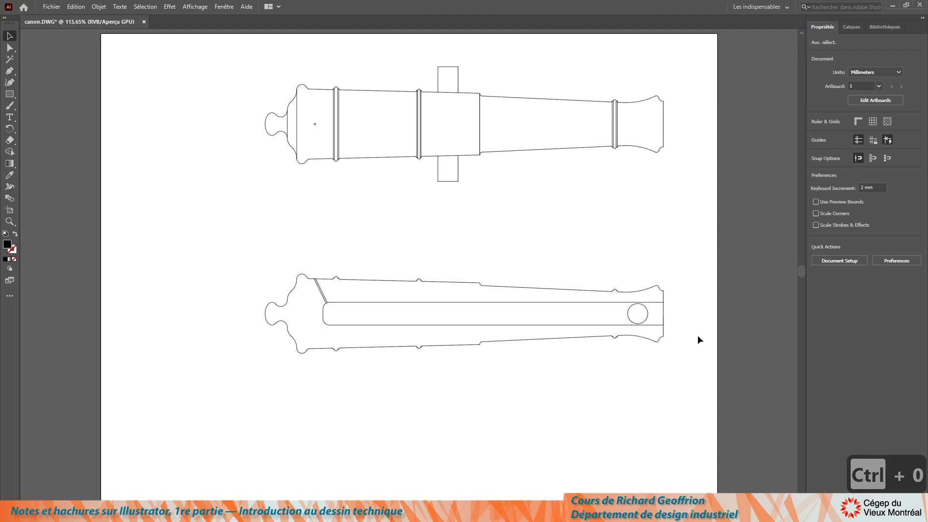
key(ctrl+a)
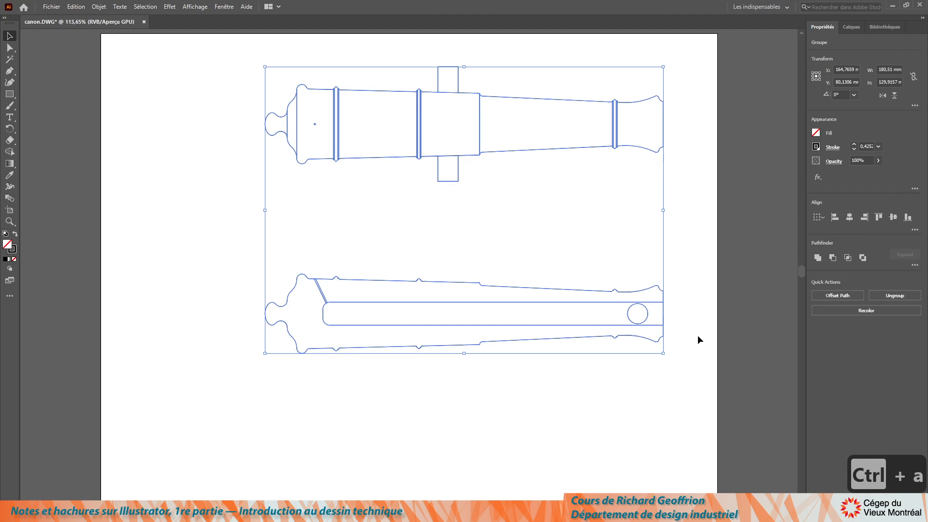
key(ctrl+x)
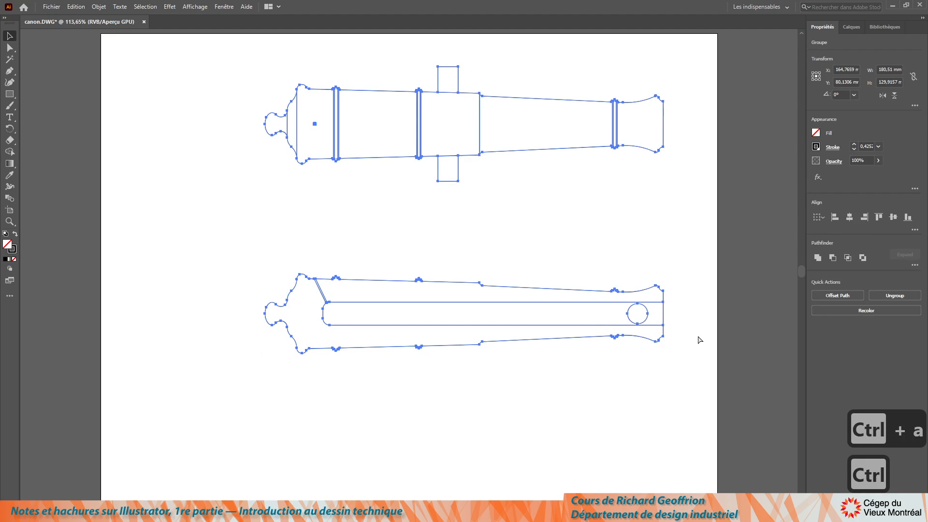
key(ctrl+v)
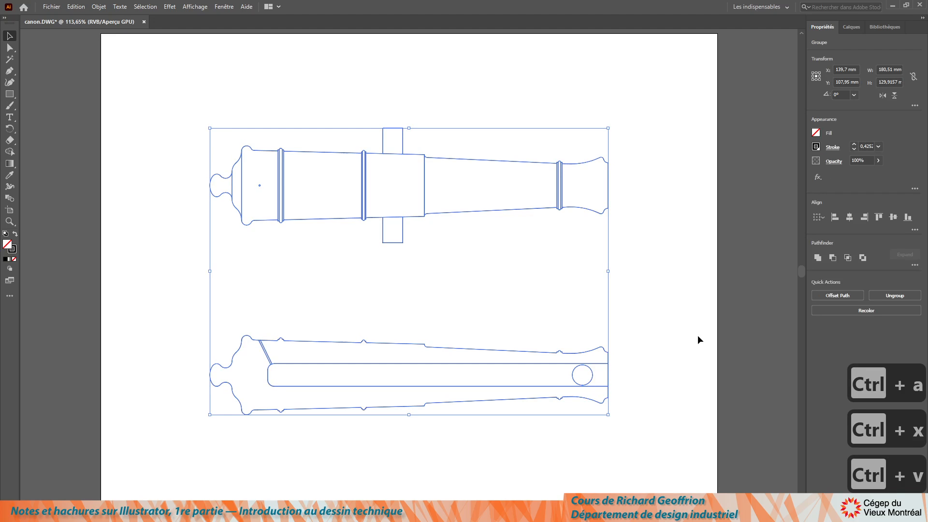
click(692, 247)
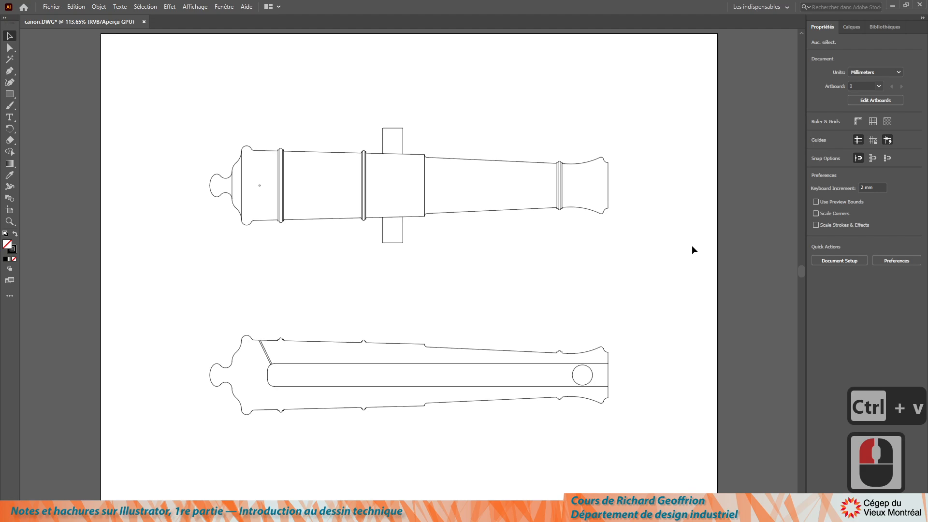
- Create a landscape Letter document of 279,4 × 215,9 mm and import canon.DWG onto its artboard, dismissing the missing-fonts warning
key(ctrl+n)
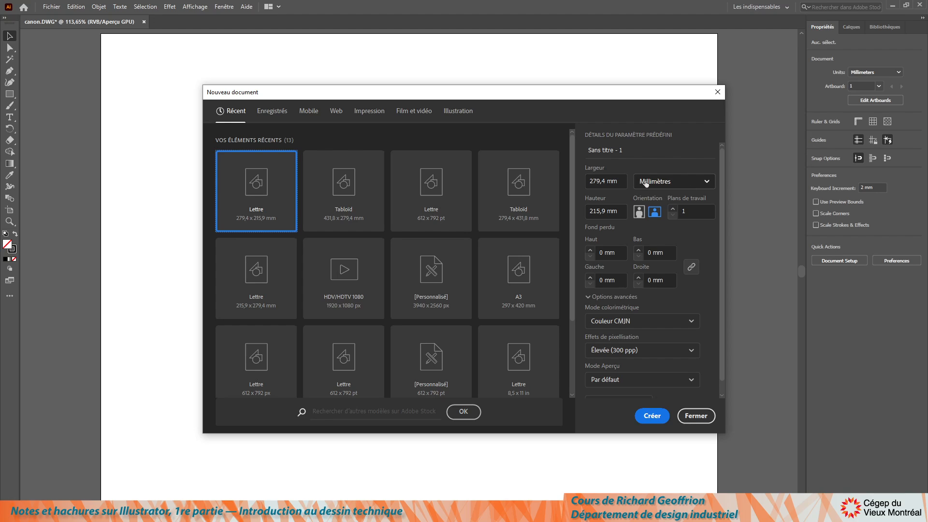
click(656, 414)
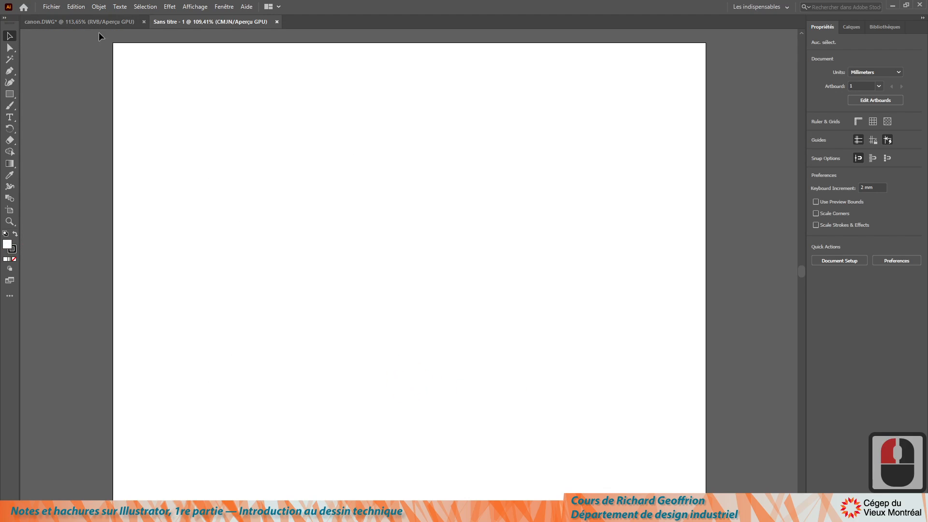
click(51, 6)
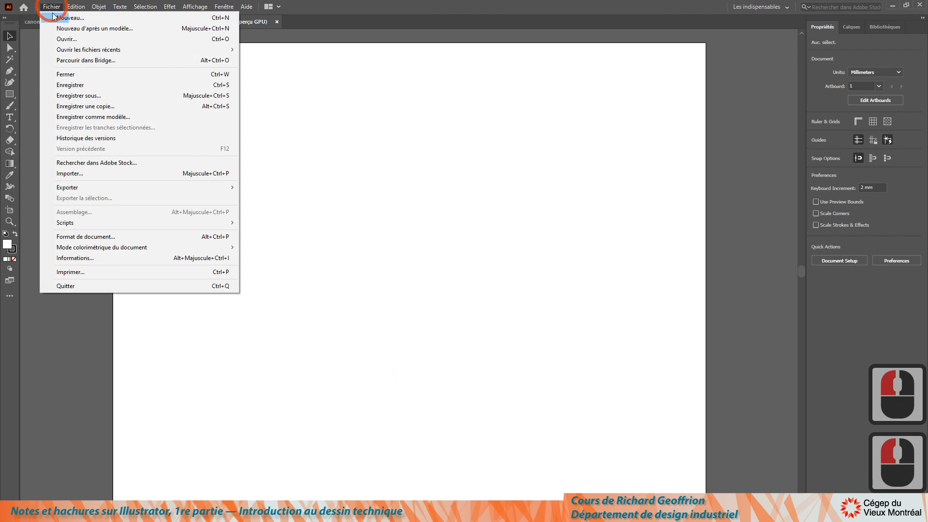
click(70, 173)
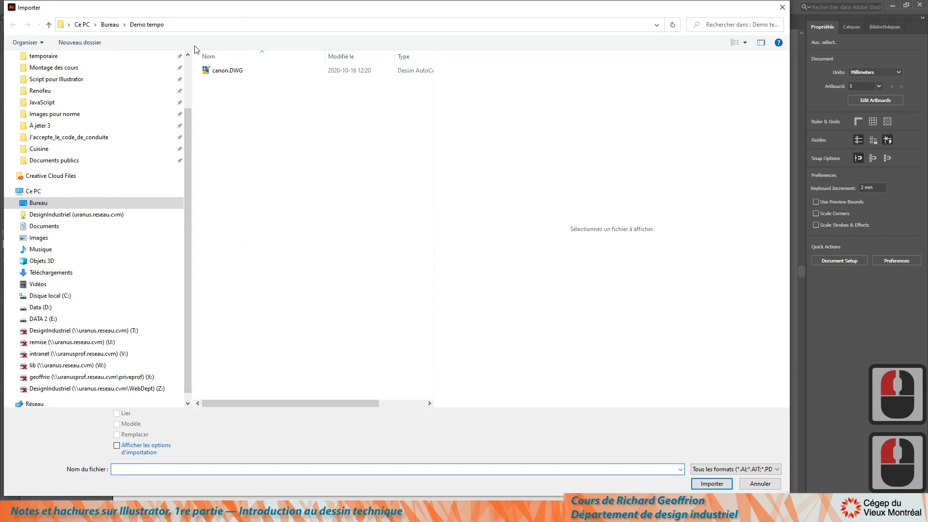
double_click(213, 71)
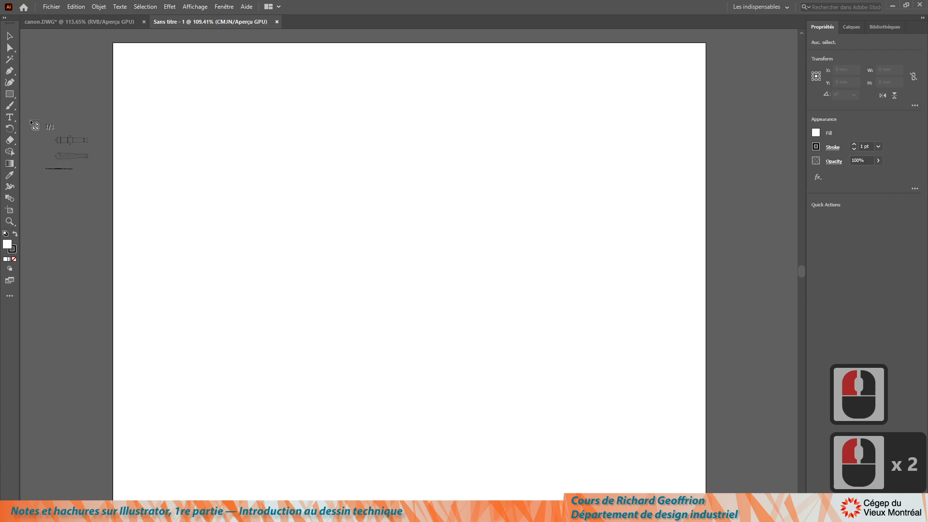
click(146, 85)
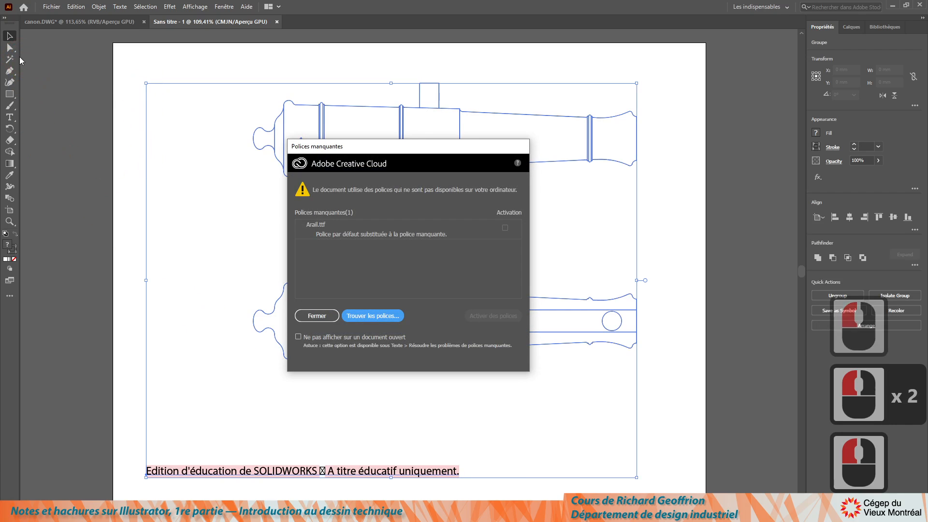
click(317, 316)
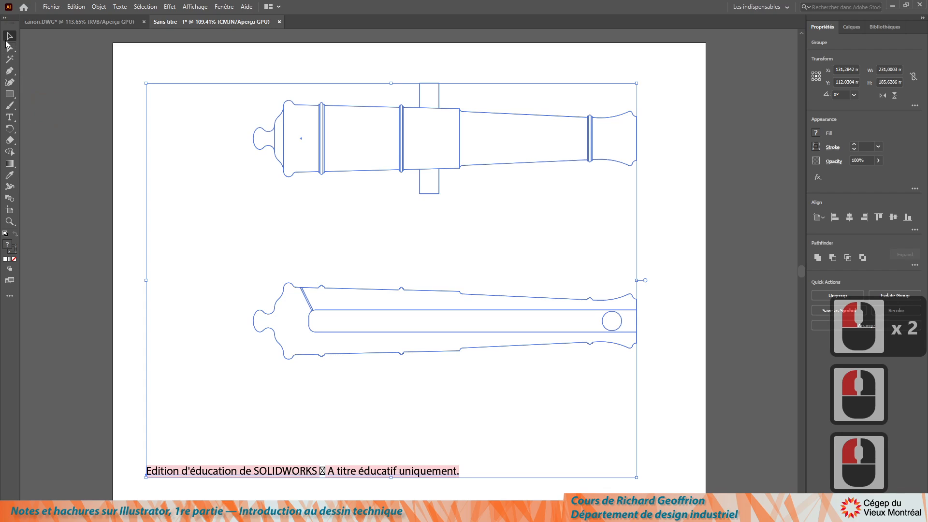
- Shift the imported drawing slightly up and to the right on the artboard, and ungroup it
double_click(89, 156)
drag(233, 77, 473, 250)
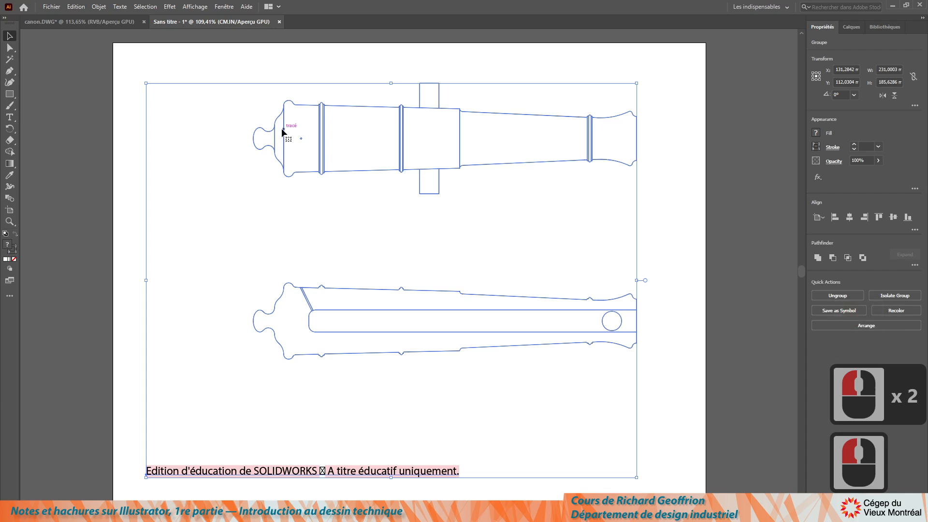
drag(283, 132, 311, 125)
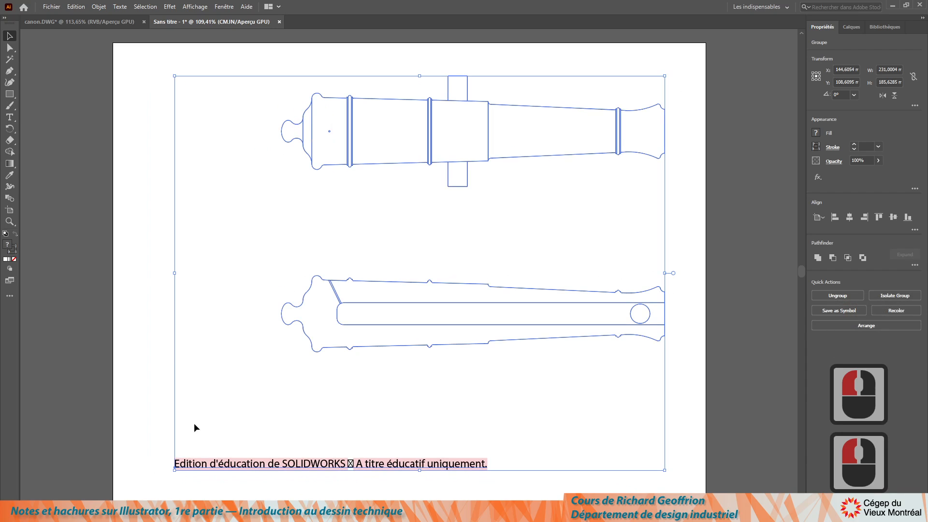
click(99, 6)
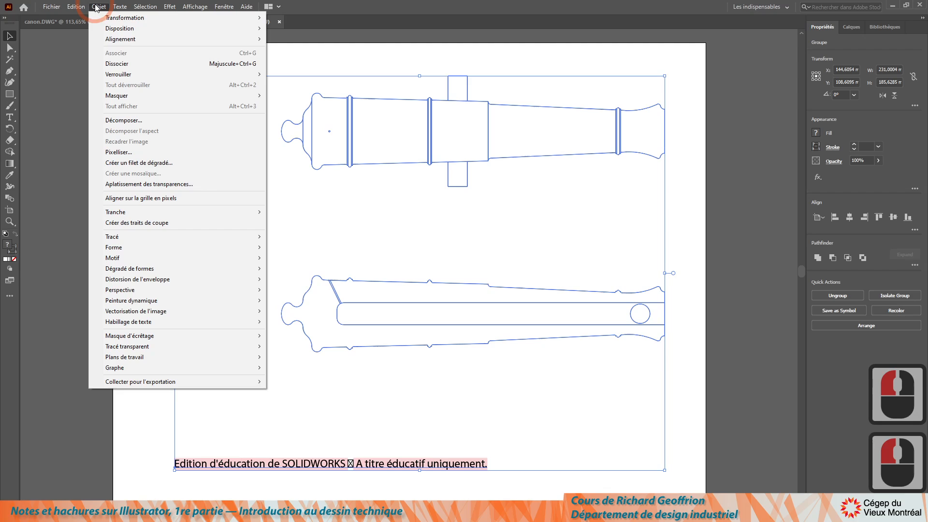
click(118, 68)
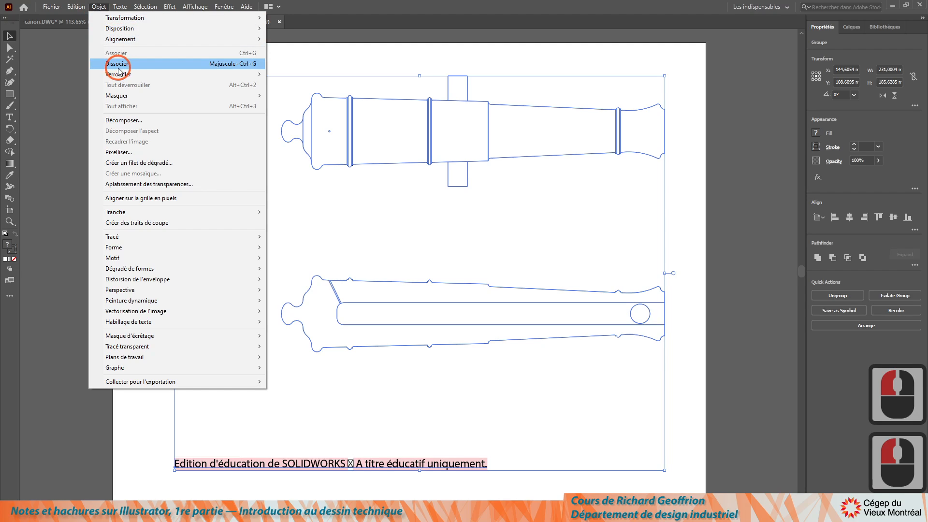
- Delete the SOLIDWORKS education notice from the ungrouped drawing
double_click(151, 330)
drag(183, 251, 435, 357)
scroll(166, 440, down, 3)
click(574, 451)
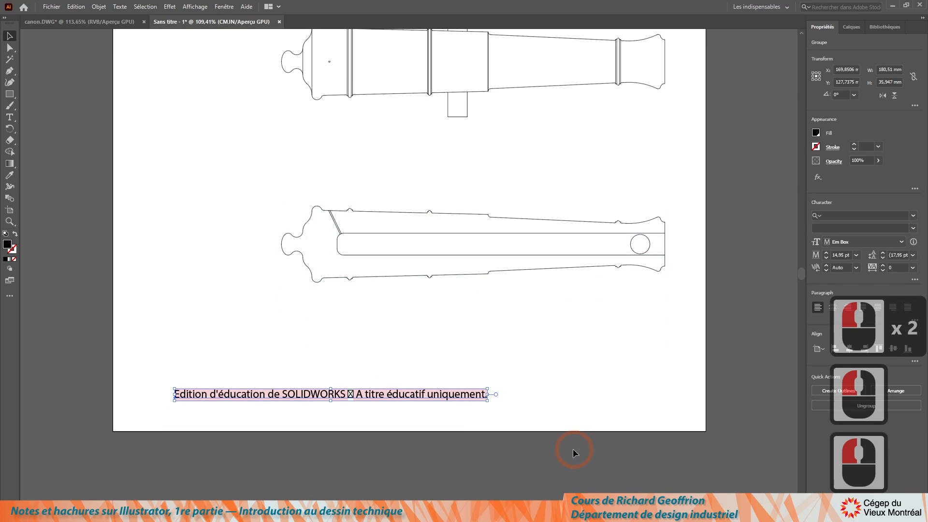
key(Delete)
scroll(410, 408, up, 1)
scroll(410, 406, up, 5)
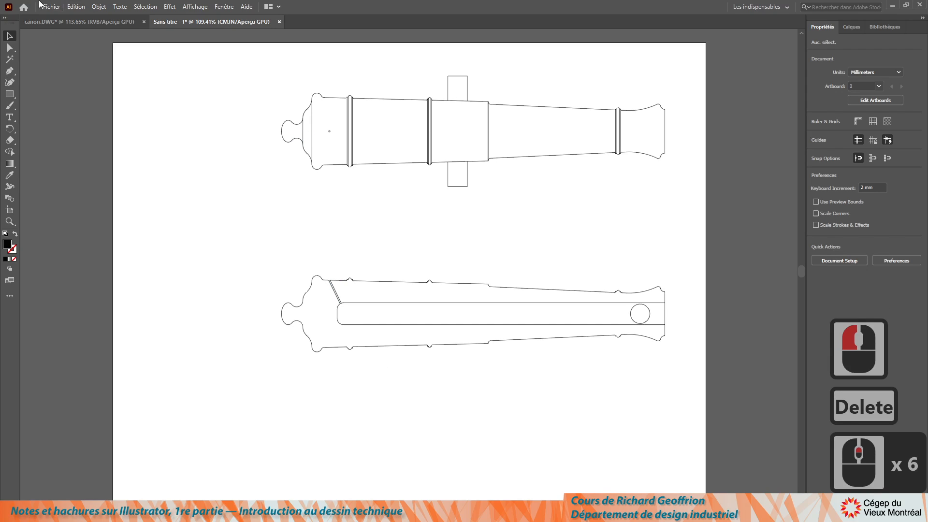
- Close the canon.DWG document without saving its changes
click(144, 22)
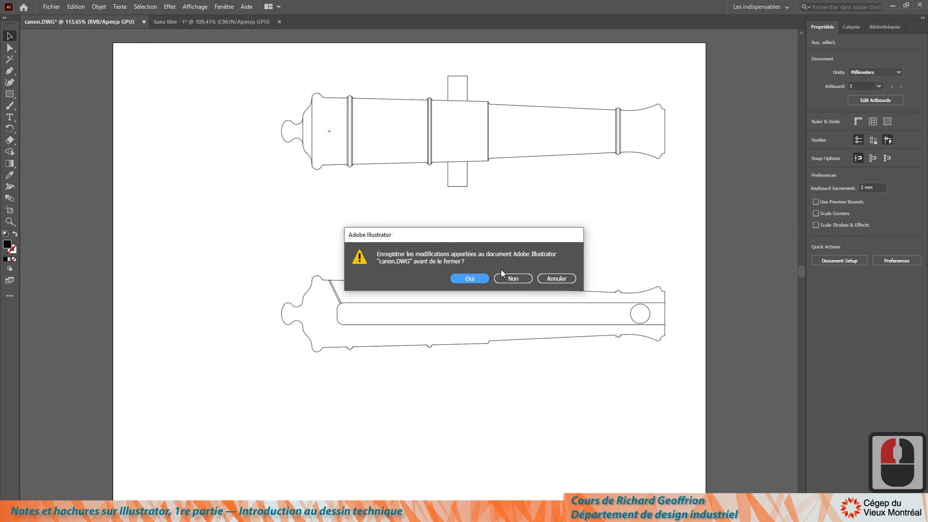
click(522, 281)
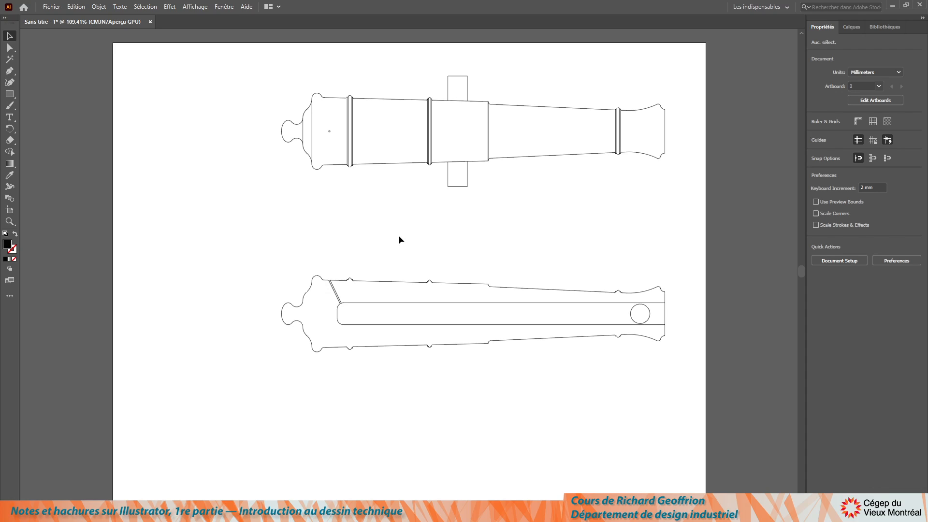
- Fit the new document's artboard in view, and cut and paste all the cannon linework to centre it on the page
key(ctrl+0)
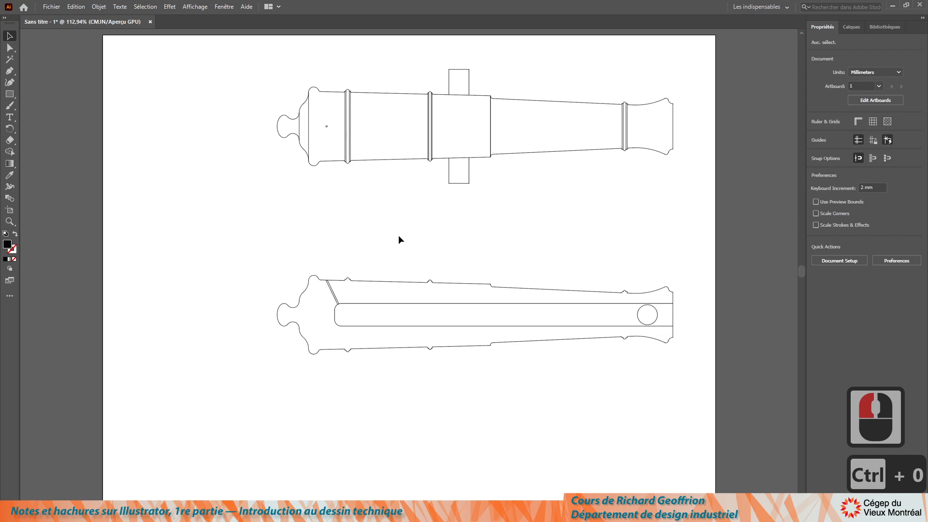
key(ctrl+a)
key(ctrl+x)
key(ctrl+v)
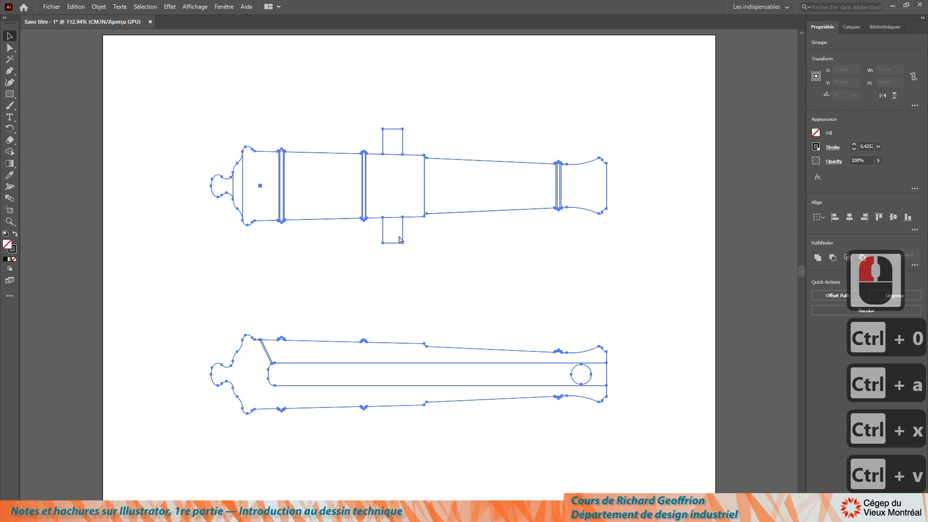
click(194, 102)
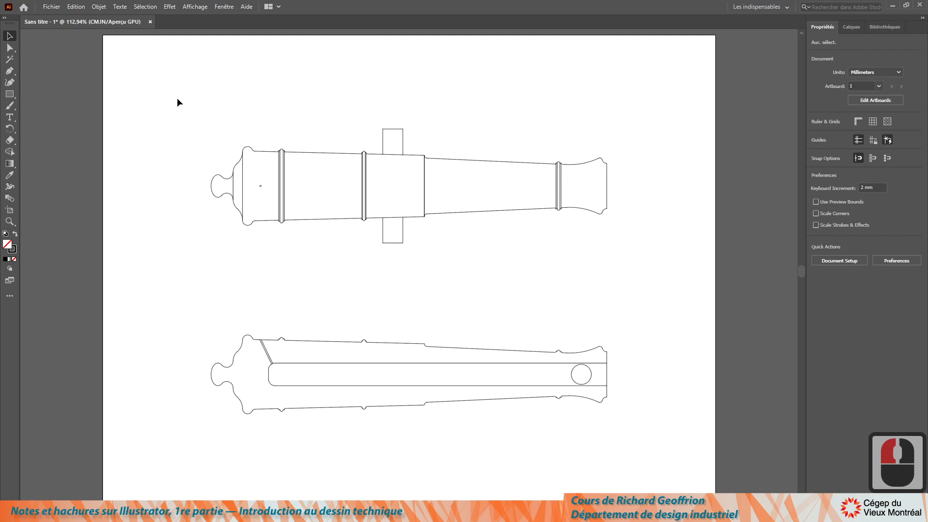
- Set the stroke weight of all the cannon linework in both views to 2 pt
mouse_move(176, 97)
mouse_down()
mouse_move(636, 498)
mouse_move(675, 450)
mouse_up()
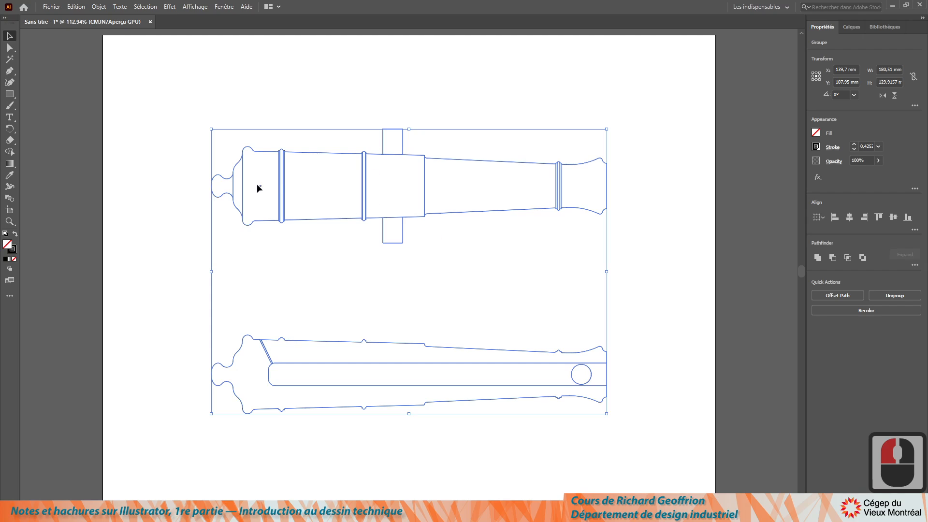
triple_click(863, 146)
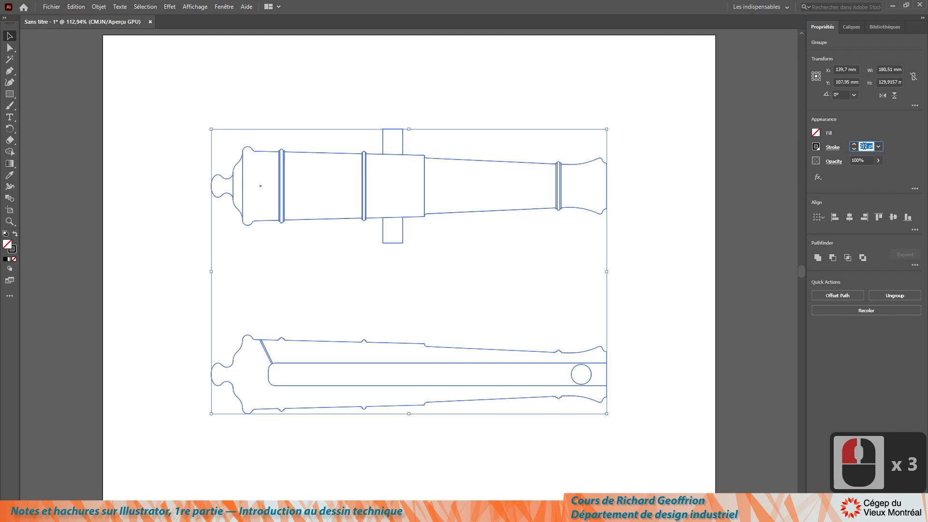
text(2)
key(Return)
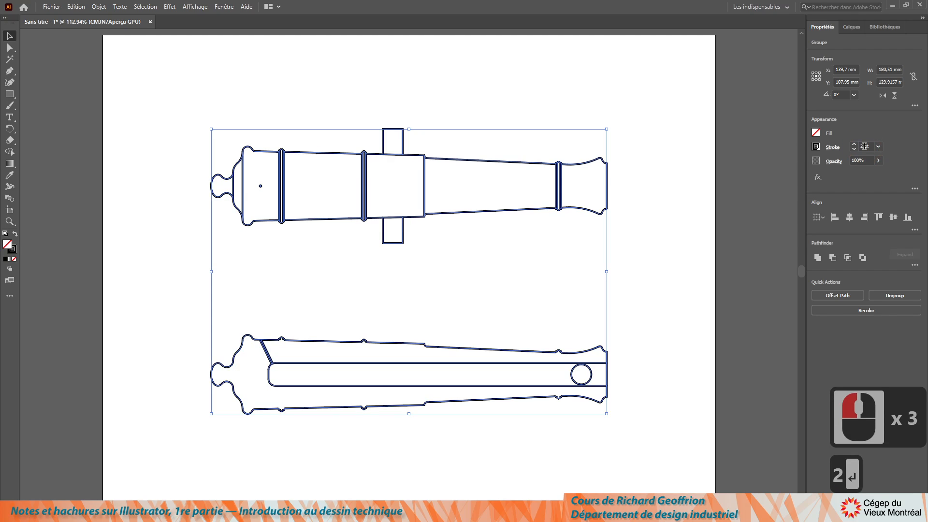
click(152, 164)
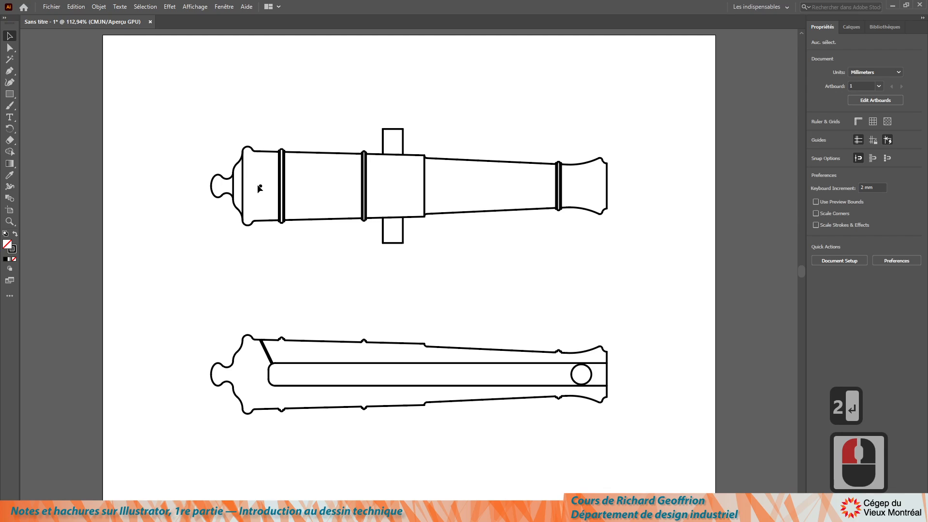
- Inspect the vent dot in the upper view and select individual segments of the lower view's top outline to check whether they are joined
click(259, 186)
click(504, 286)
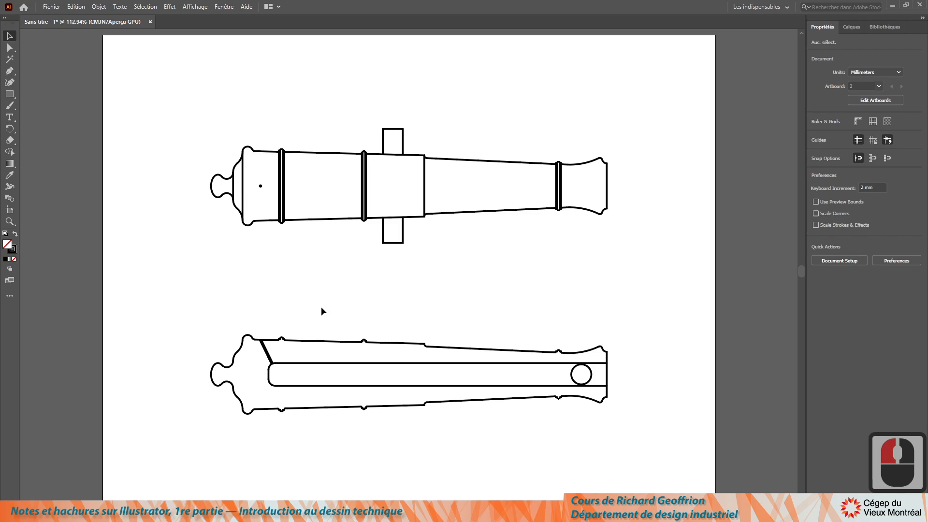
click(333, 345)
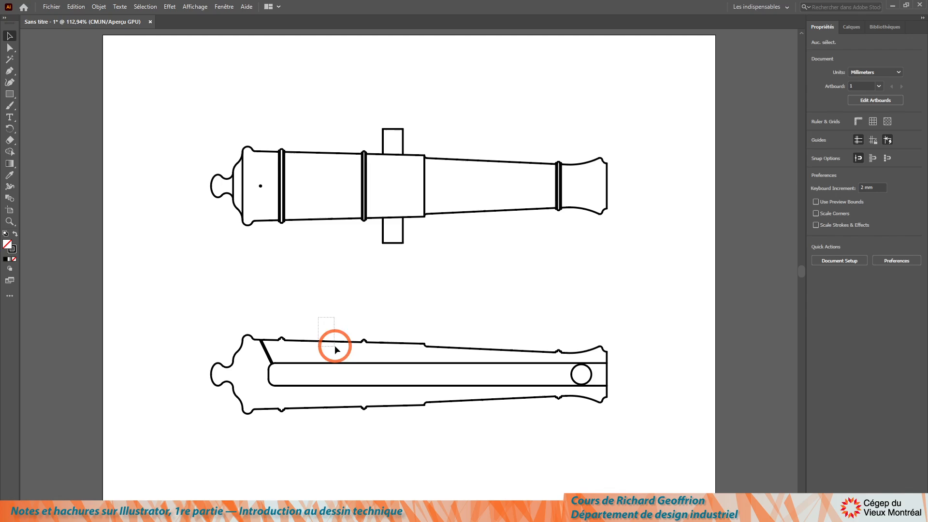
click(397, 345)
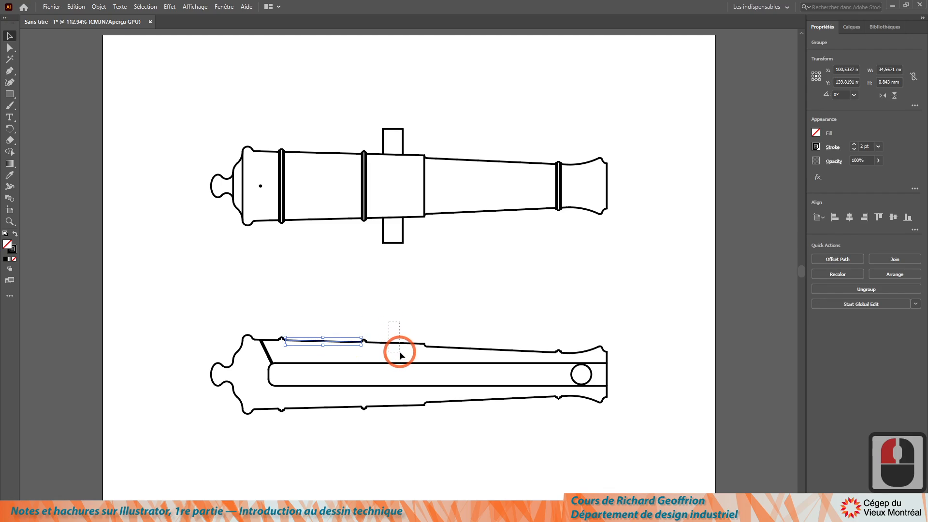
click(484, 349)
click(509, 274)
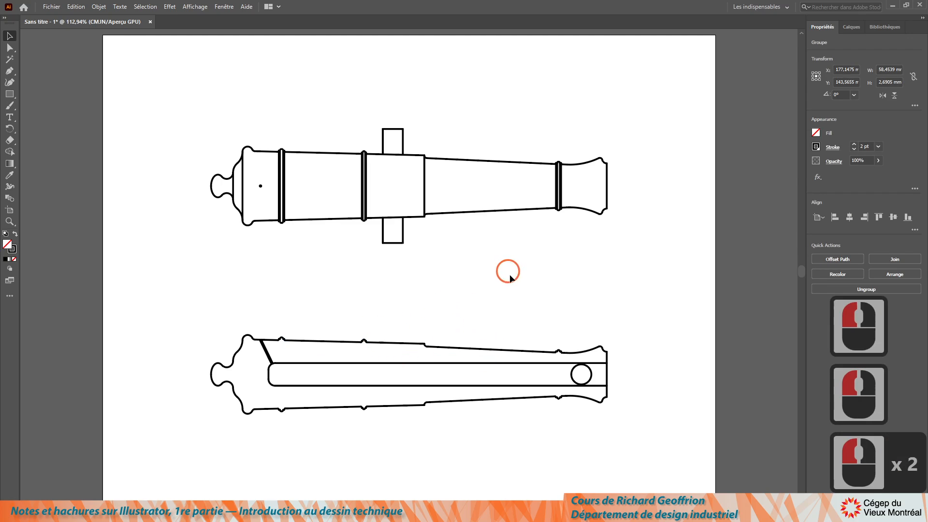
click(561, 353)
click(548, 343)
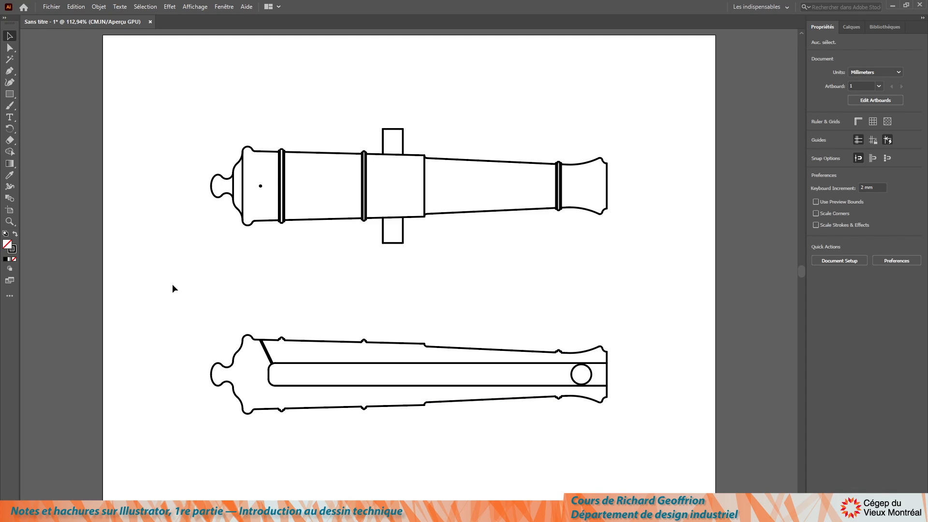
- Use the Shape Builder on the lower view's linework to form closed shapes from the cut regions above and below the bore
drag(173, 284, 659, 458)
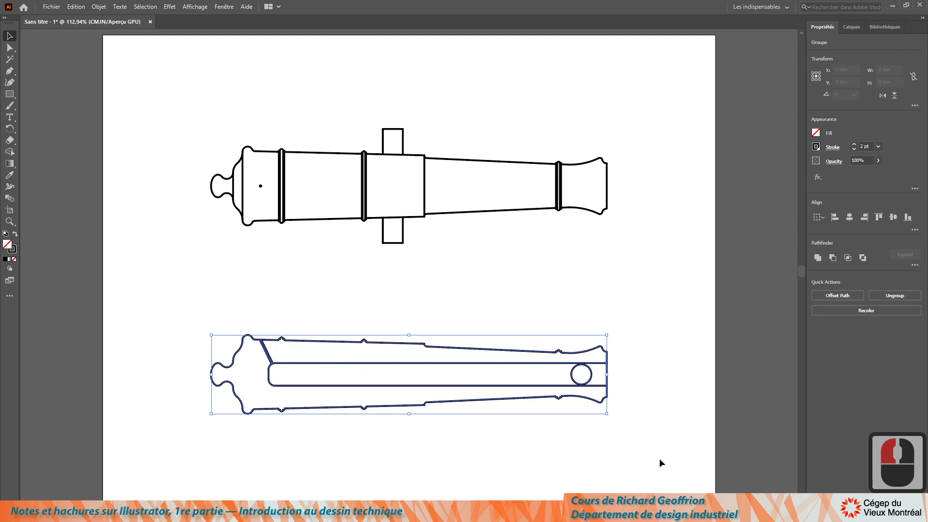
click(9, 152)
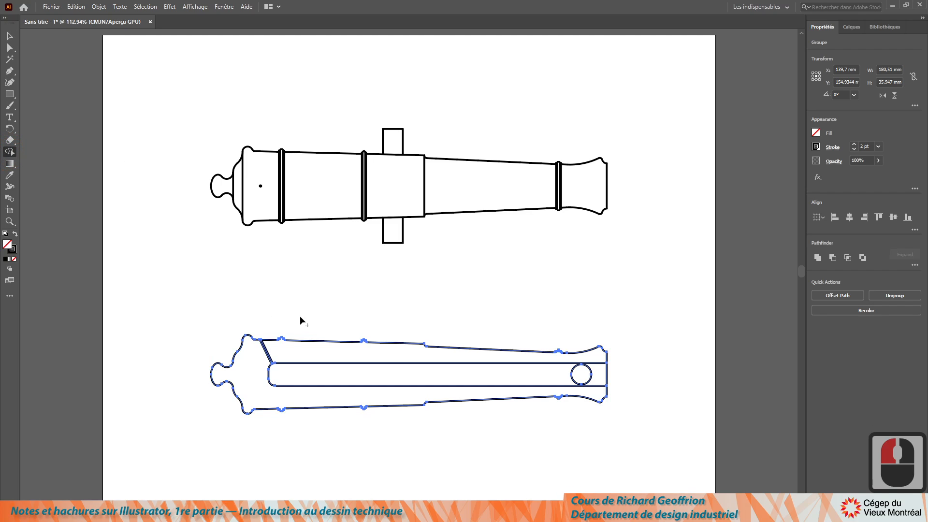
click(315, 357)
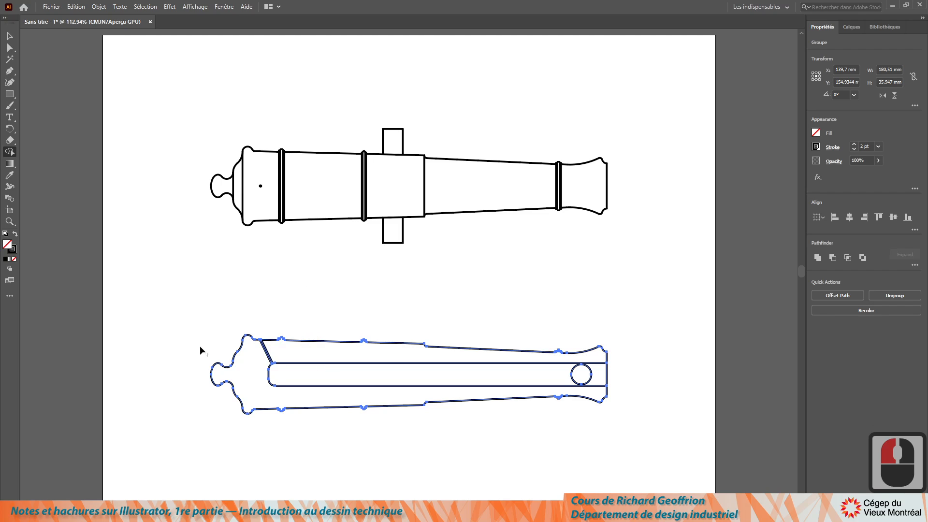
click(248, 373)
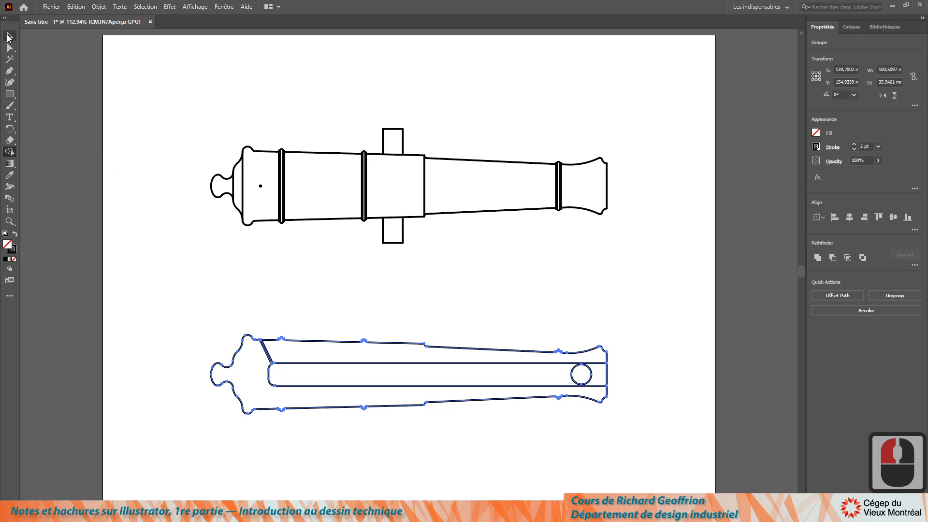
click(10, 36)
click(343, 310)
- Move the upper and lower section shapes away from the drawing to check them, and undo both moves
click(314, 341)
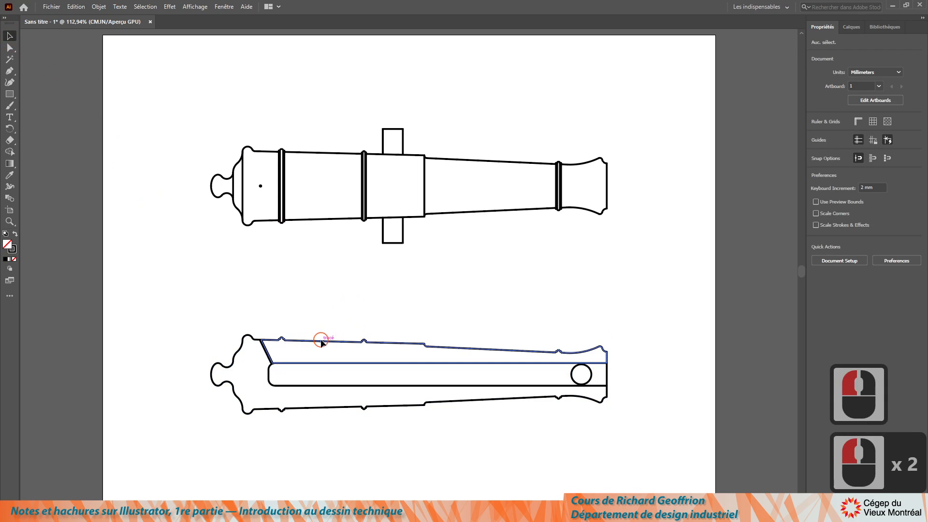
drag(320, 339, 423, 268)
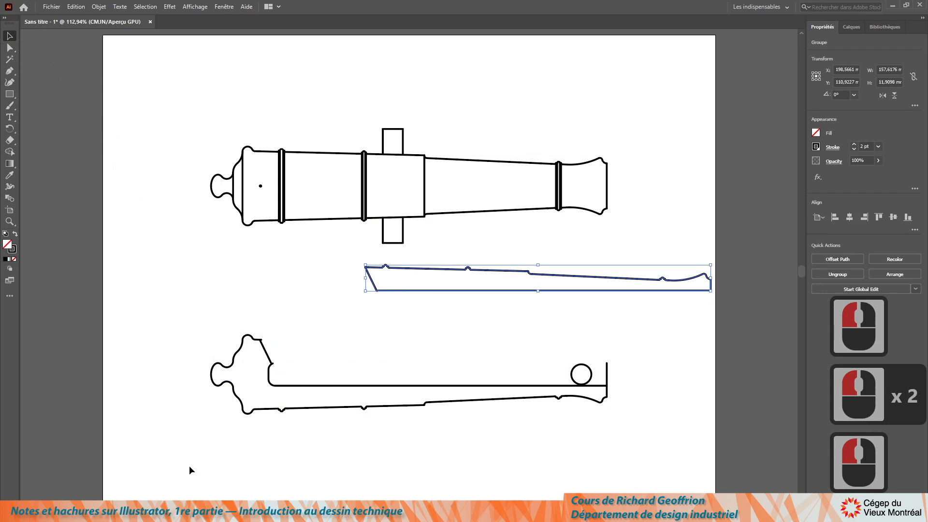
click(307, 409)
drag(307, 409, 257, 458)
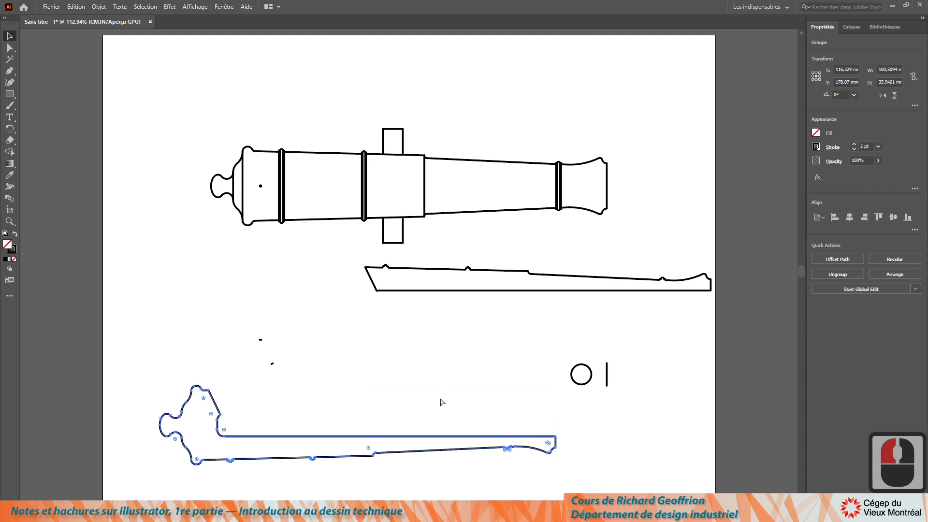
key(ctrl+z)
key(ctrl+z)
click(279, 293)
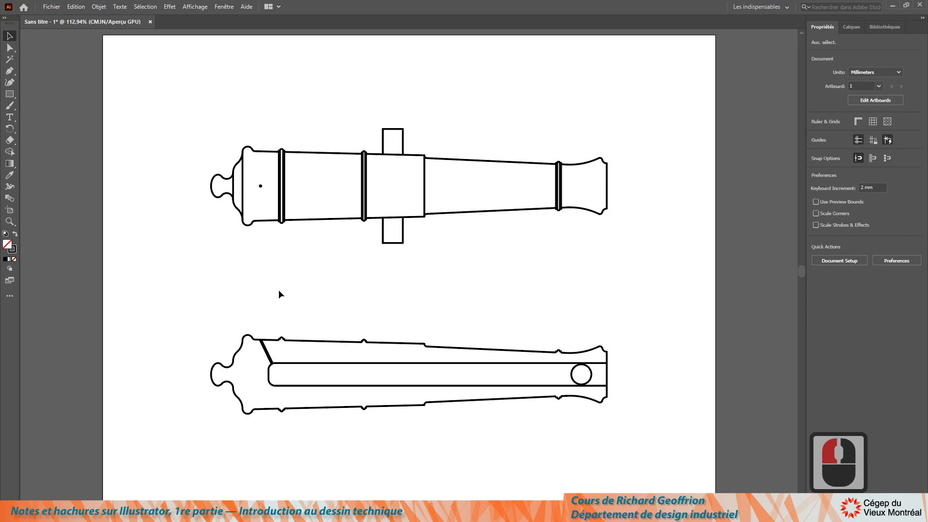
- Fill the section shape above the bore in the lower view with a light yellow-green
drag(325, 334, 344, 358)
drag(279, 442, 333, 413)
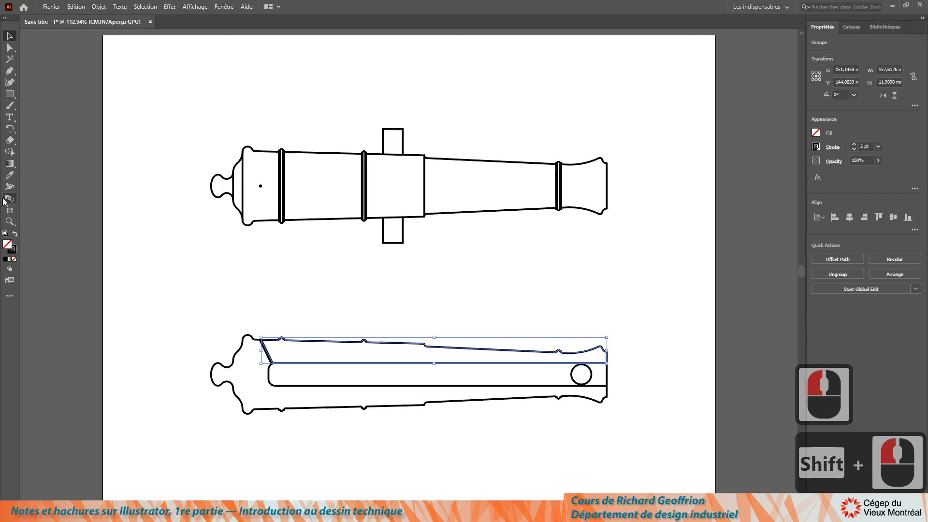
double_click(10, 246)
drag(456, 258, 407, 223)
drag(486, 324, 487, 228)
click(554, 207)
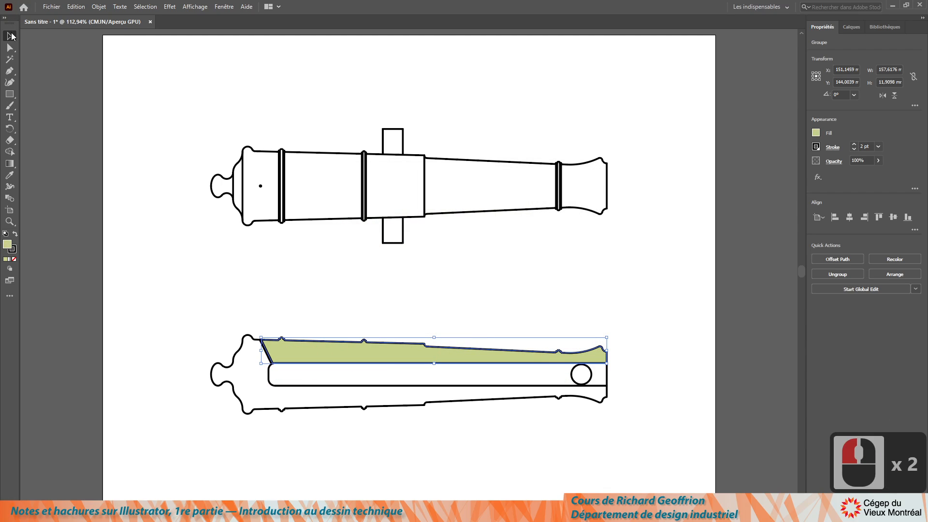
double_click(46, 80)
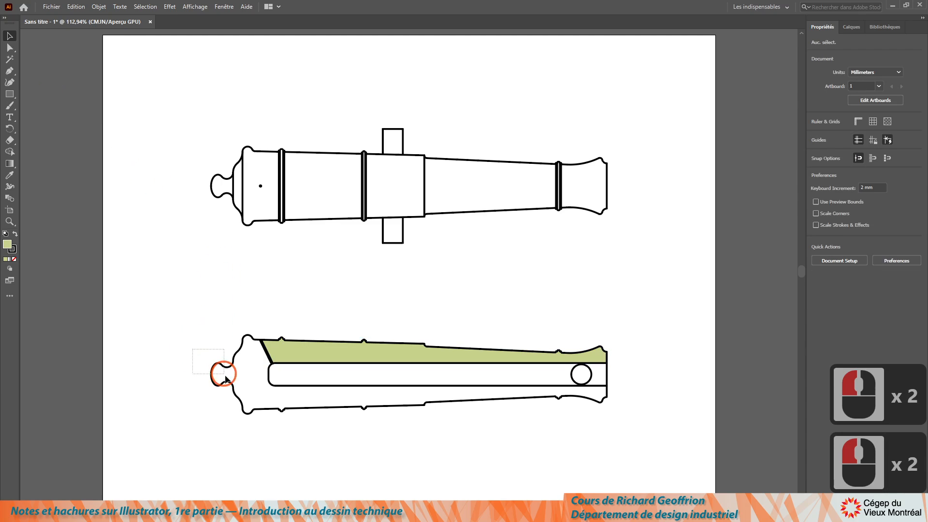
- Copy the light green fill from the upper section shape to the breech and lower section shape with the Eyedropper
click(225, 393)
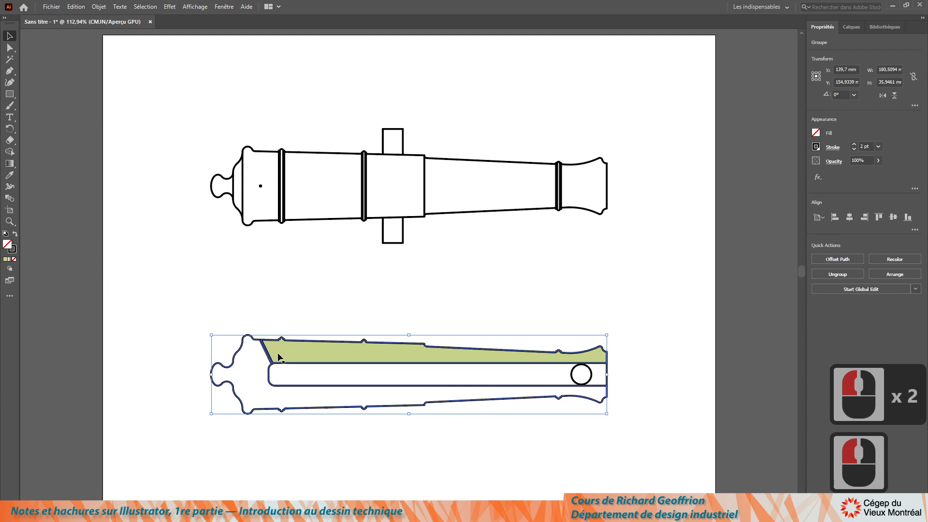
key(i)
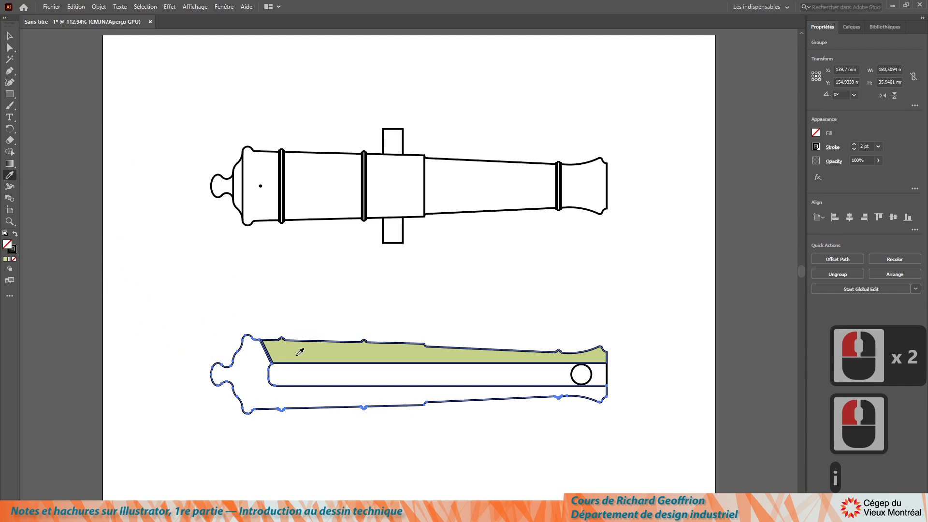
click(323, 340)
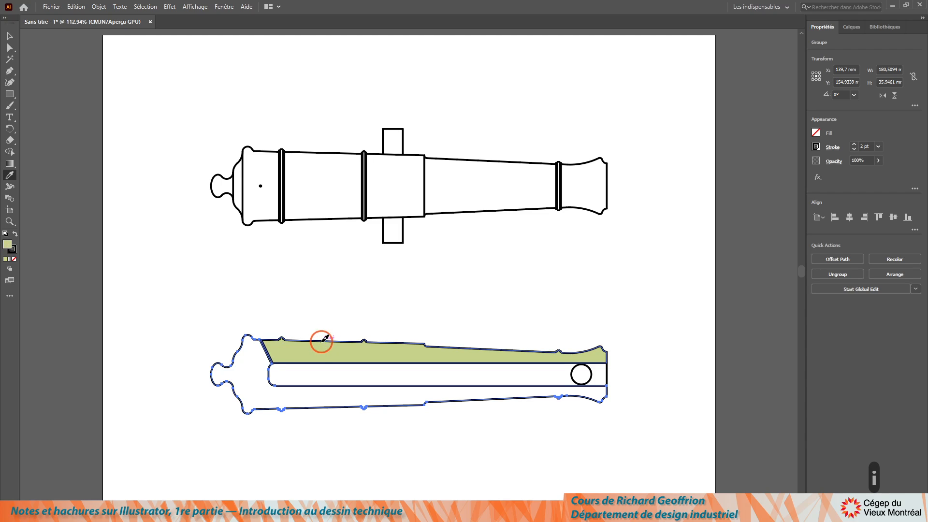
click(9, 36)
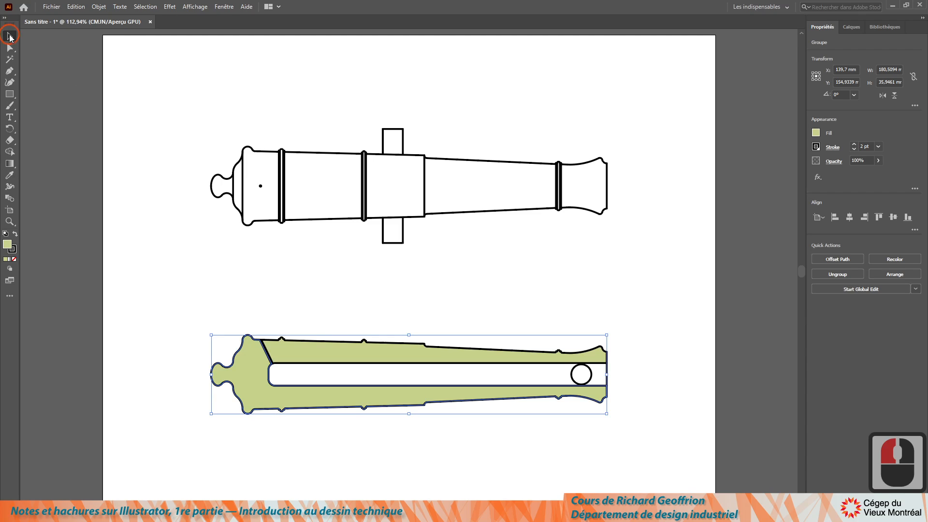
click(289, 293)
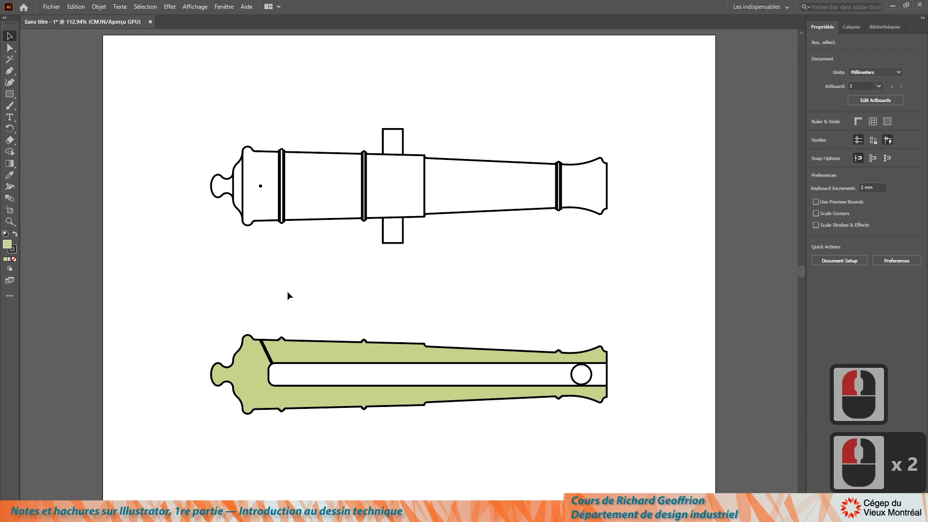